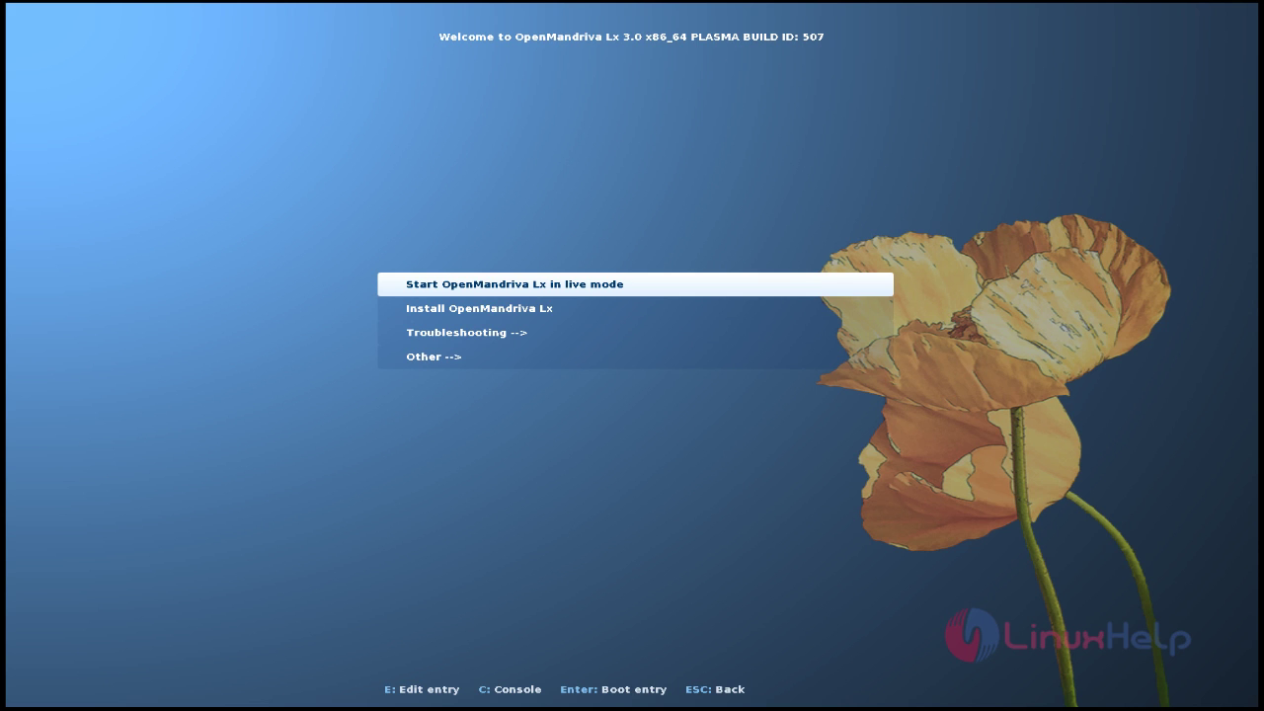
- Highlight 'Install OpenMandriva Lx' in the boot menu instead of the live mode
key("Down")
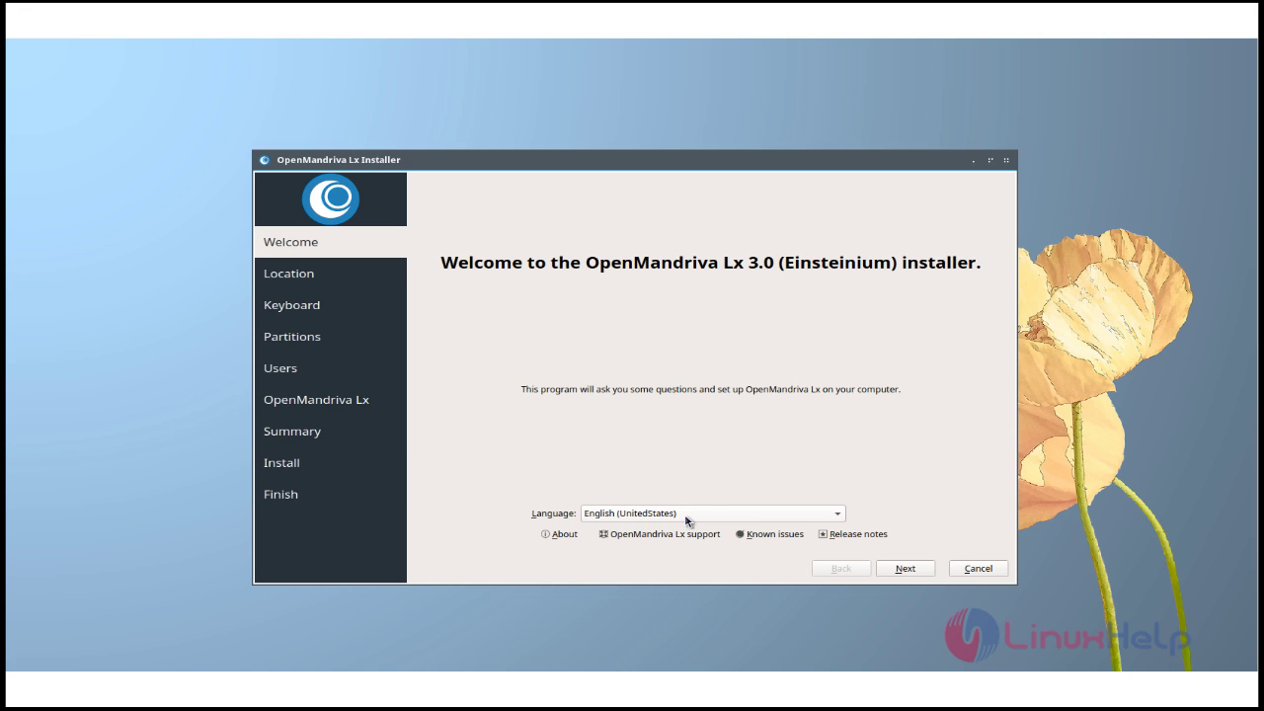
- Set the timezone to Asia/Kolkata and keep the English (US) keyboard layout
left_click(905, 569)
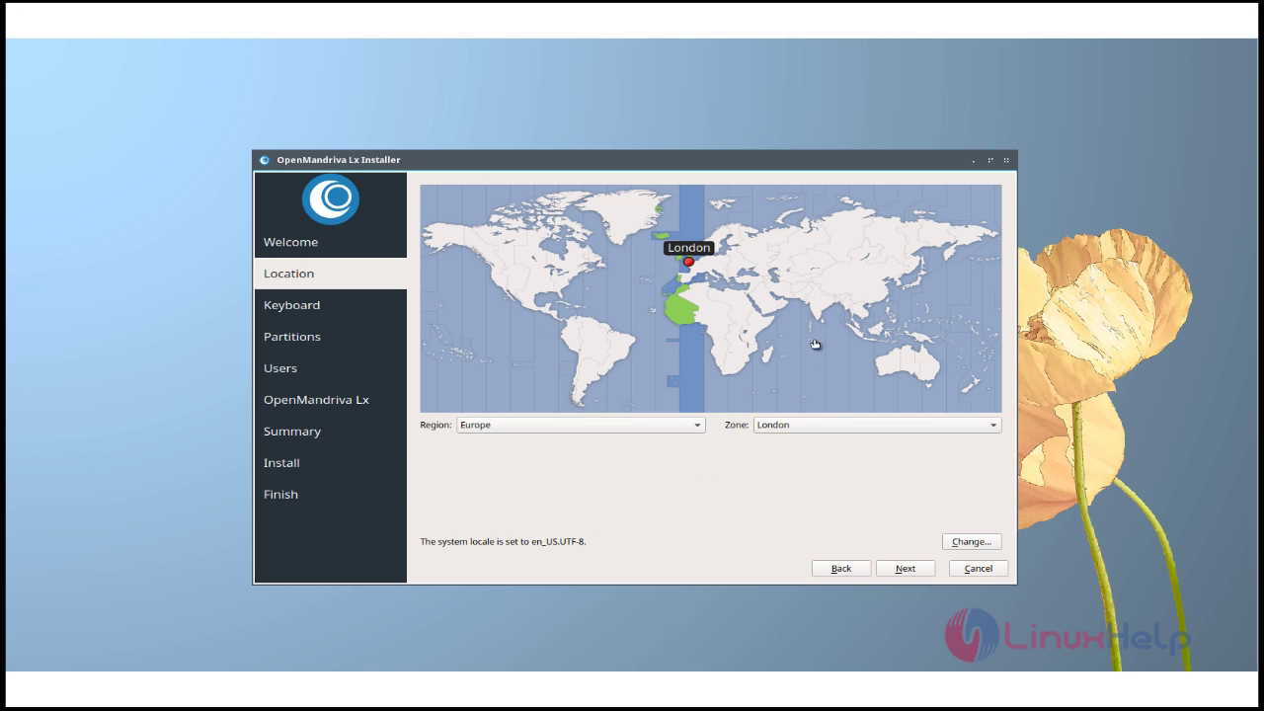
left_click(827, 310)
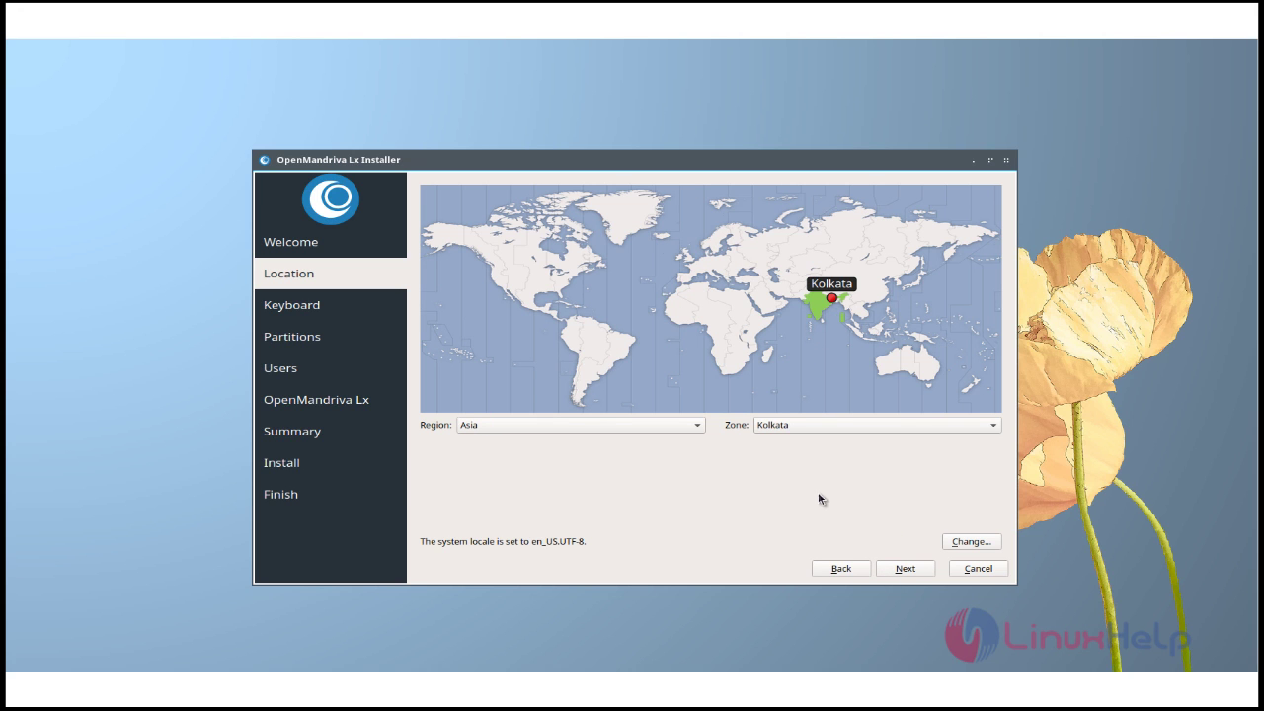
left_click(906, 569)
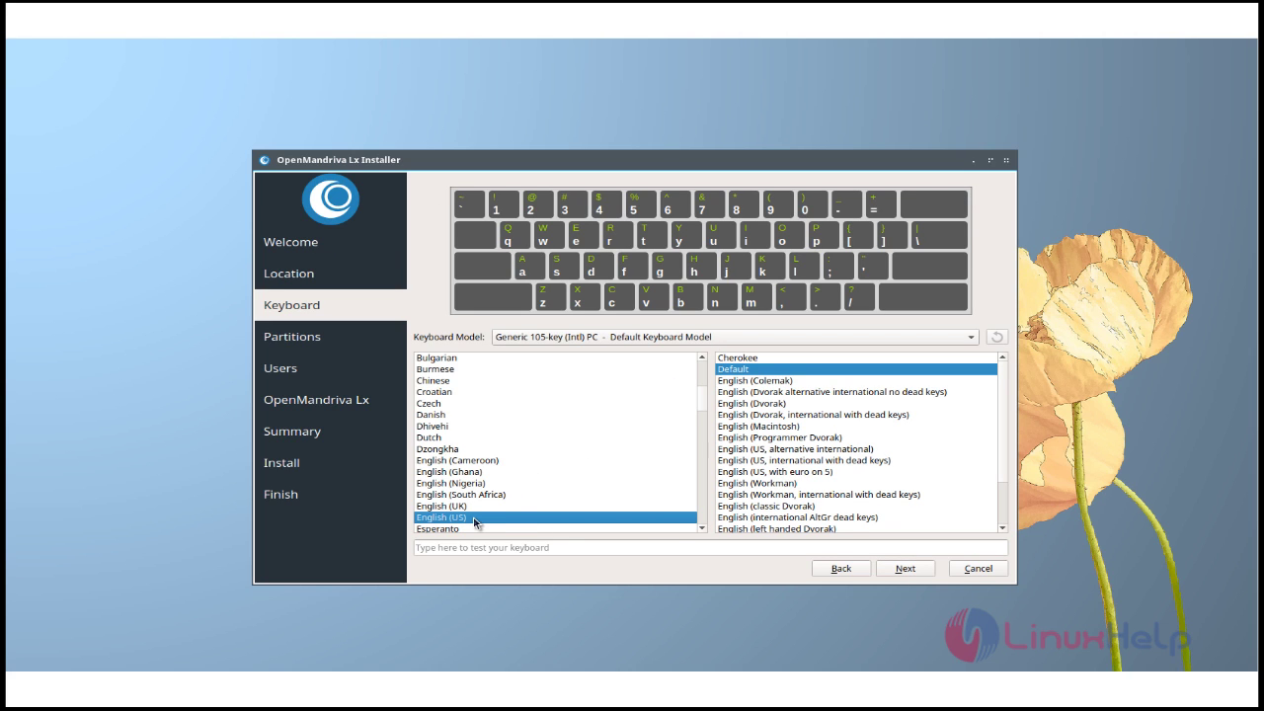
left_click(901, 573)
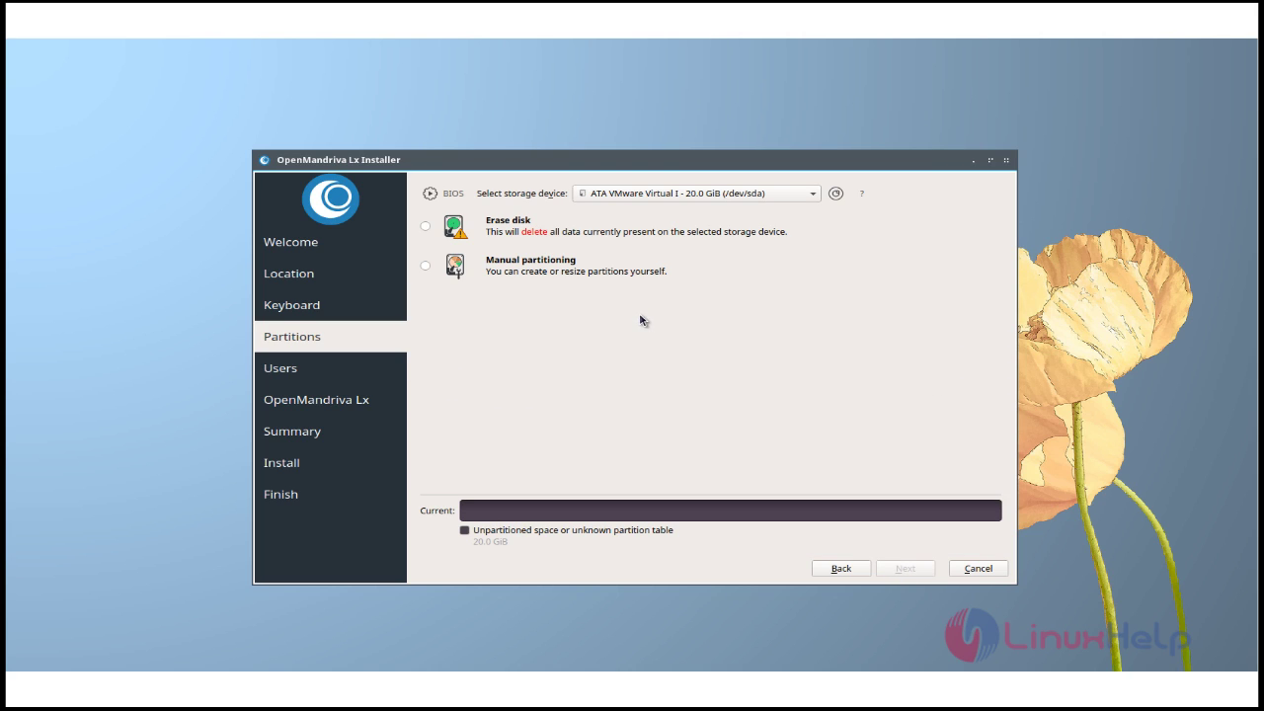
- Choose manual partitioning and give the 20 GiB disk a new Master Boot Record (MBR) partition table
left_click(427, 269)
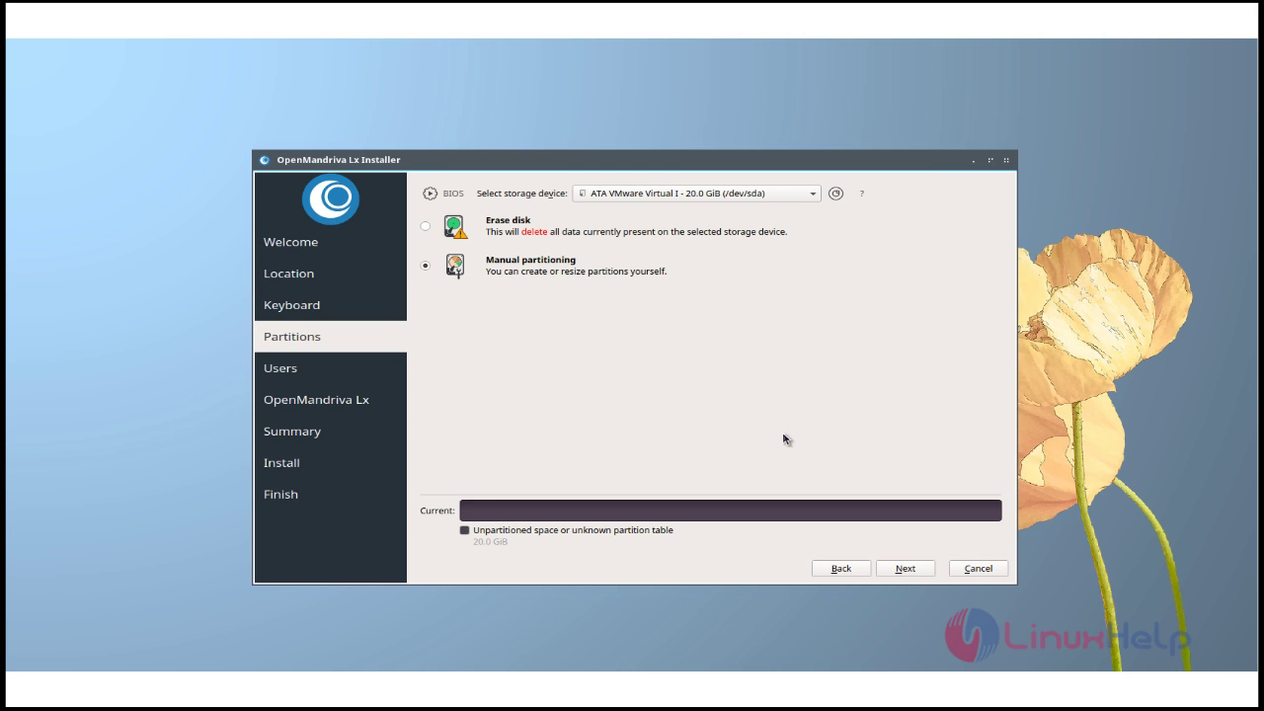
left_click(907, 570)
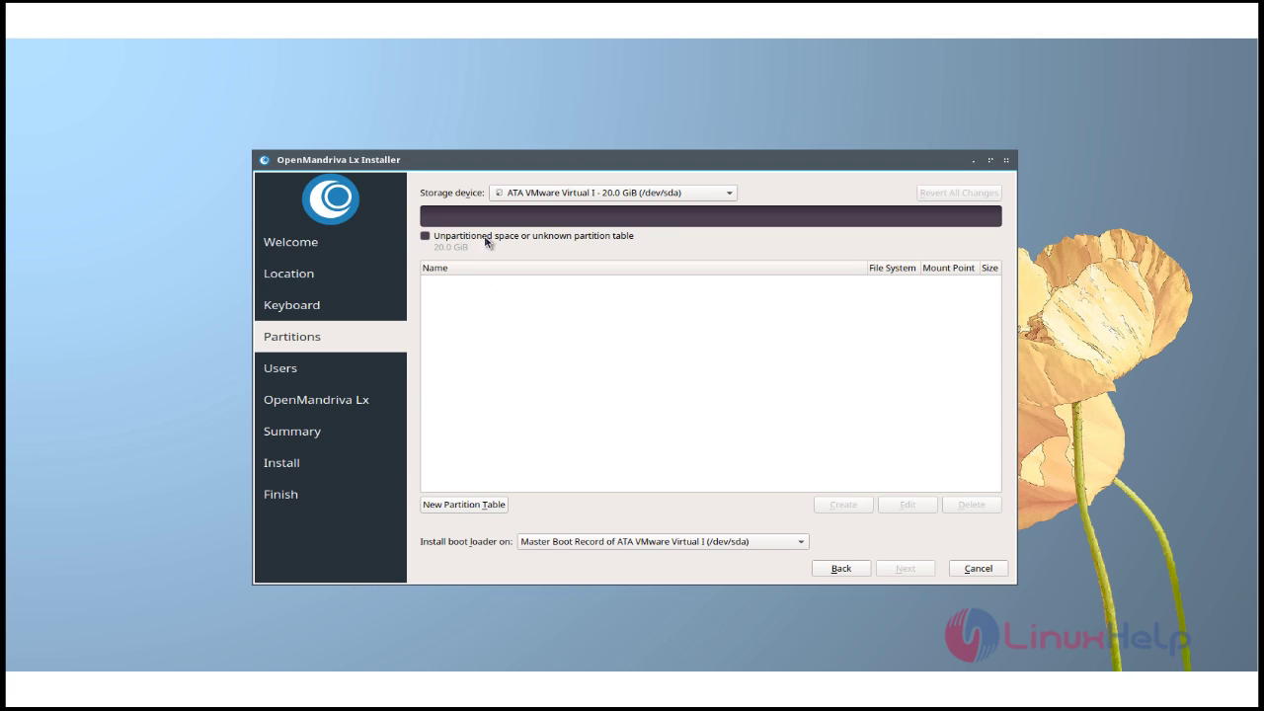
left_click(494, 510)
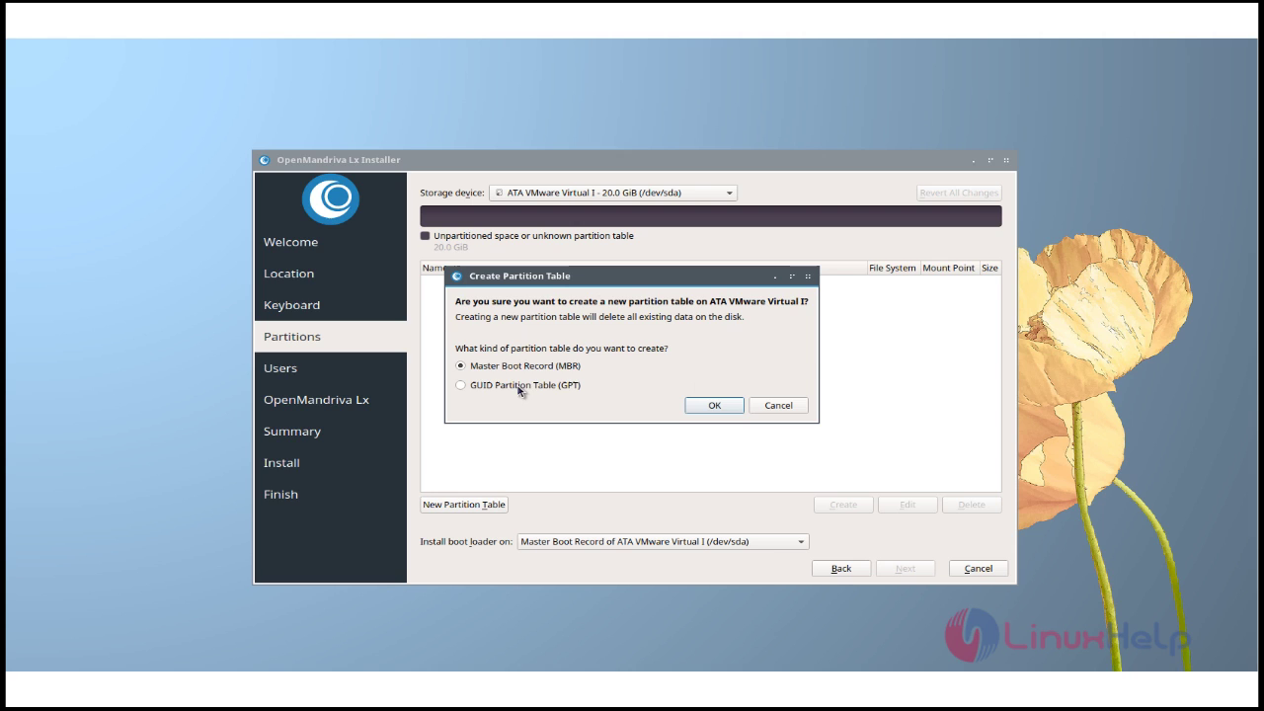
left_click(713, 405)
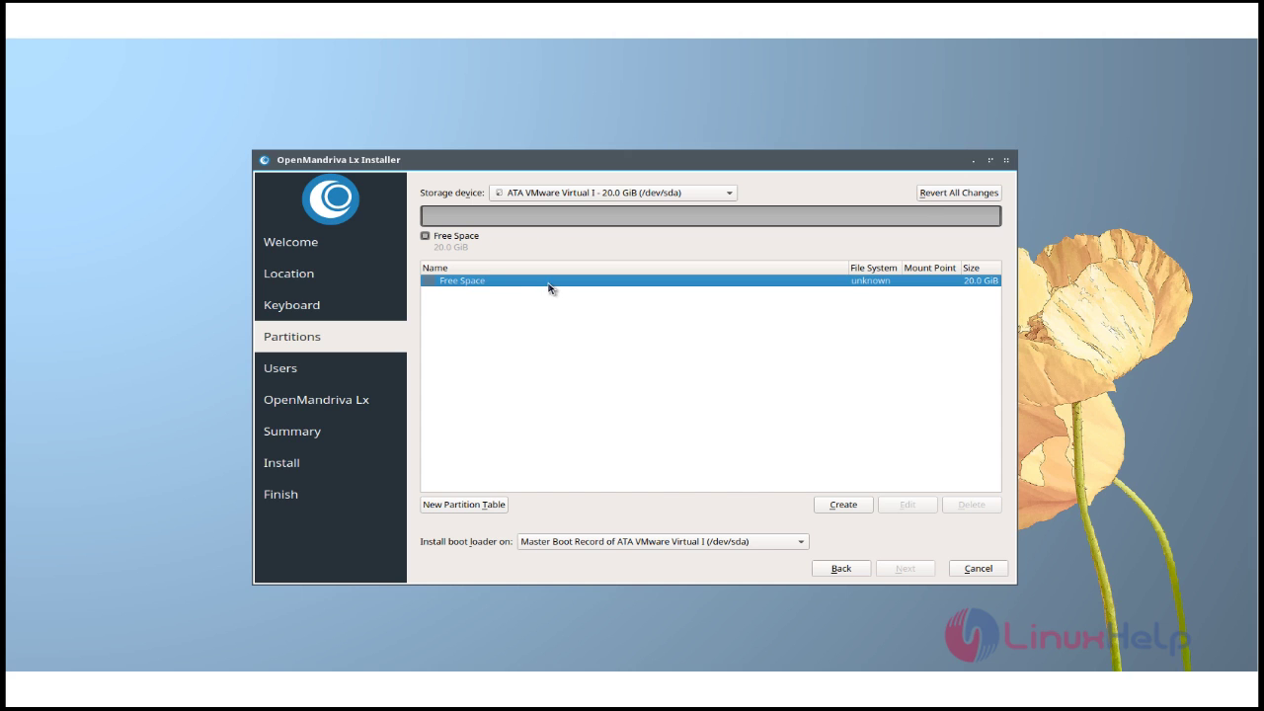
- Create a 15000 MB ext4 root partition mounted at /
left_click(839, 505)
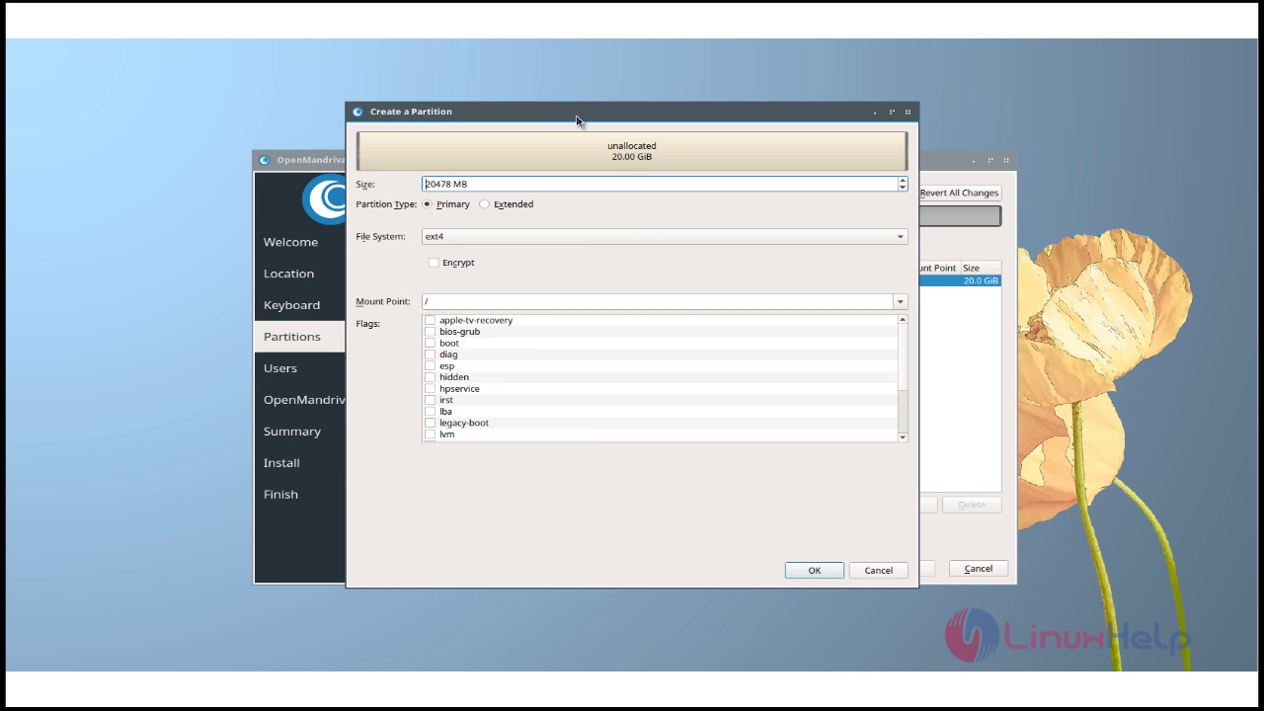
key("BackSpace")
key("BackSpace")
key("BackSpace")
type("15")
type("000")
left_click(430, 206)
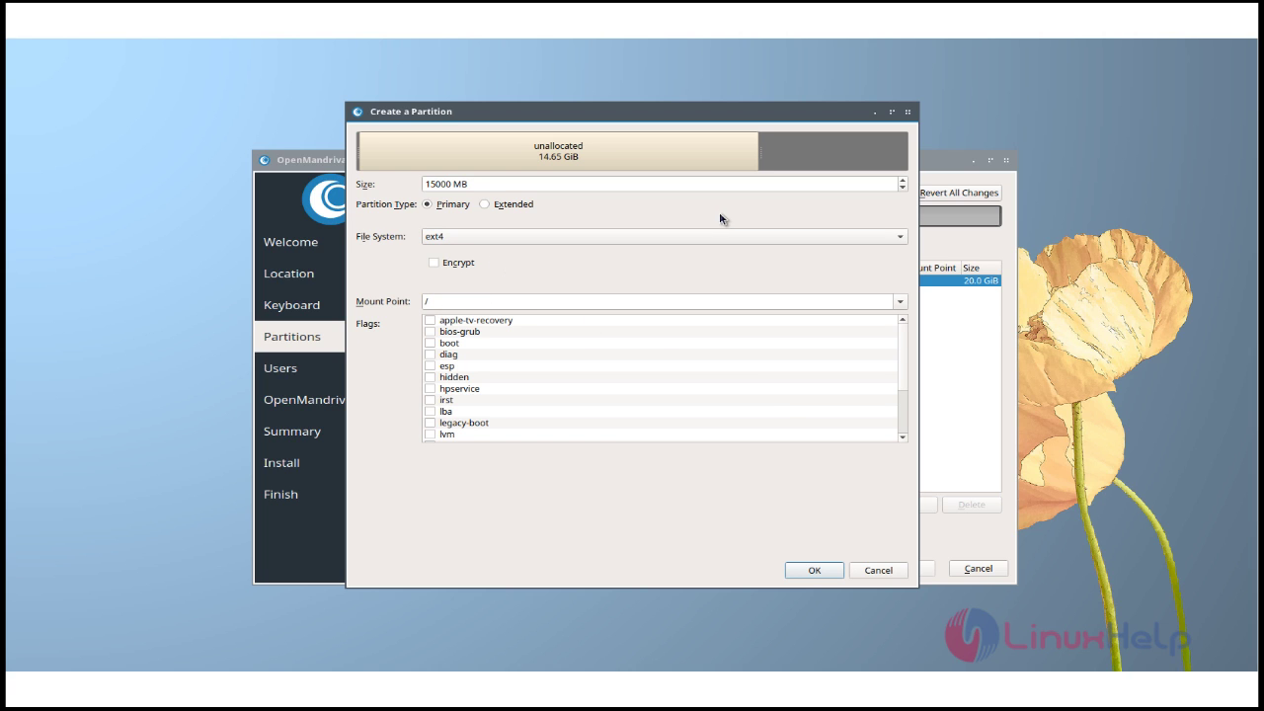
left_click(802, 570)
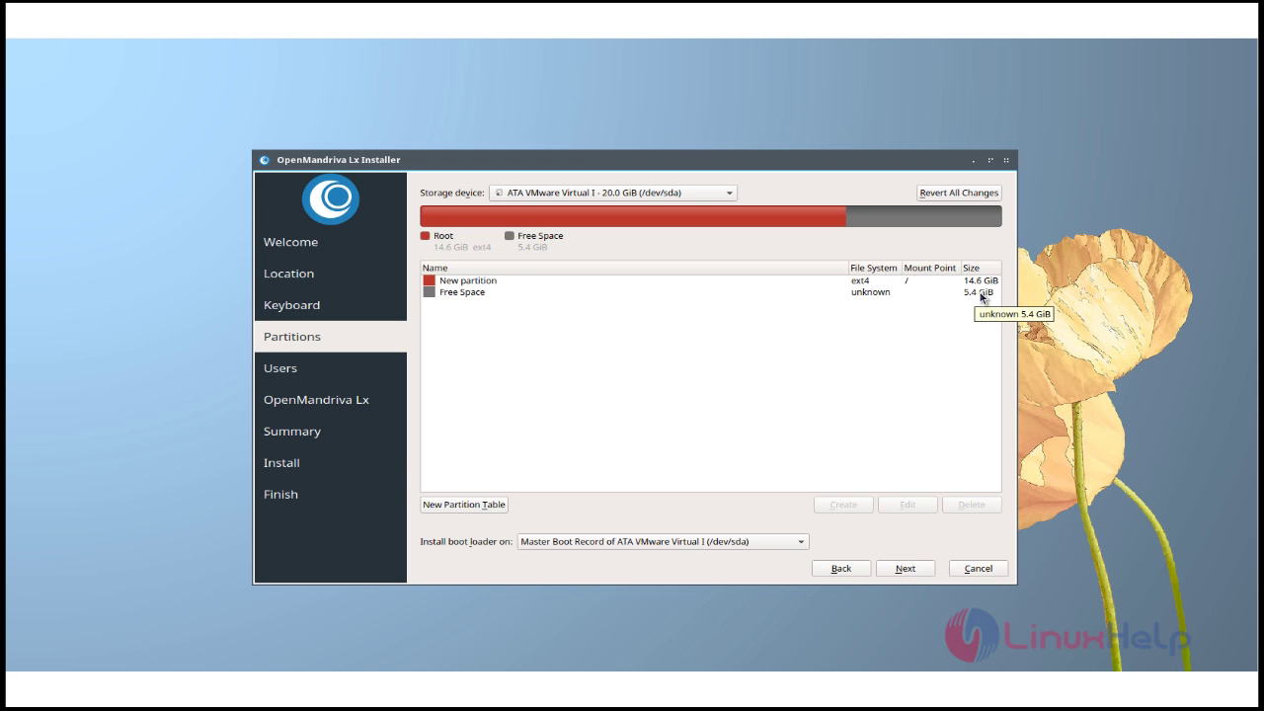
- Add a 4000 MB linuxswap partition in the remaining free space
left_click(451, 293)
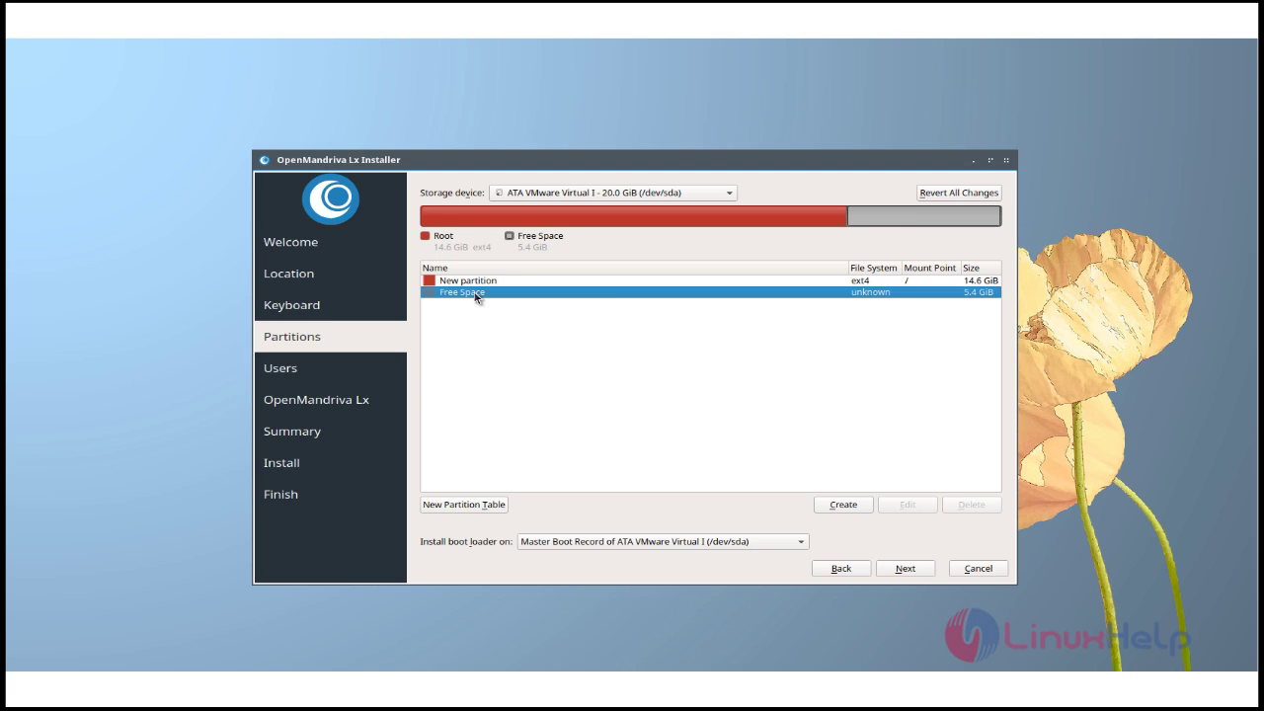
left_click(842, 505)
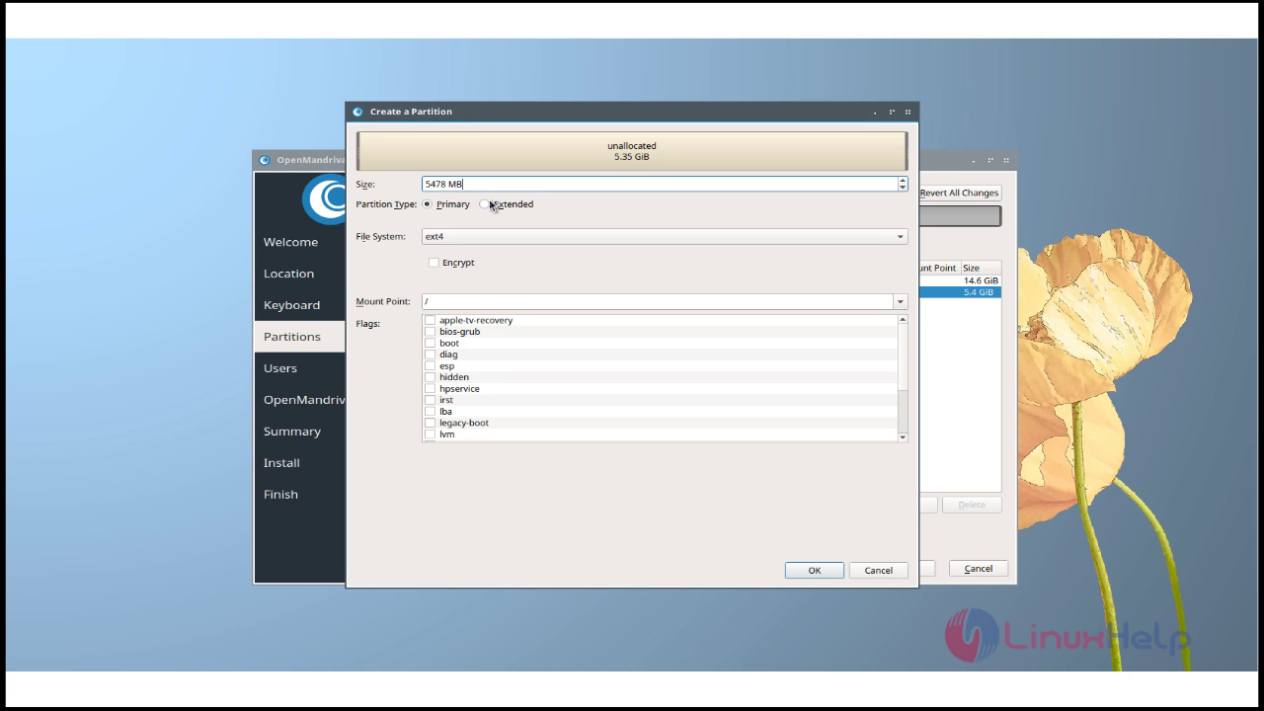
key("BackSpace")
key("BackSpace")
key("BackSpace")
type("40")
type("00")
left_click(479, 243)
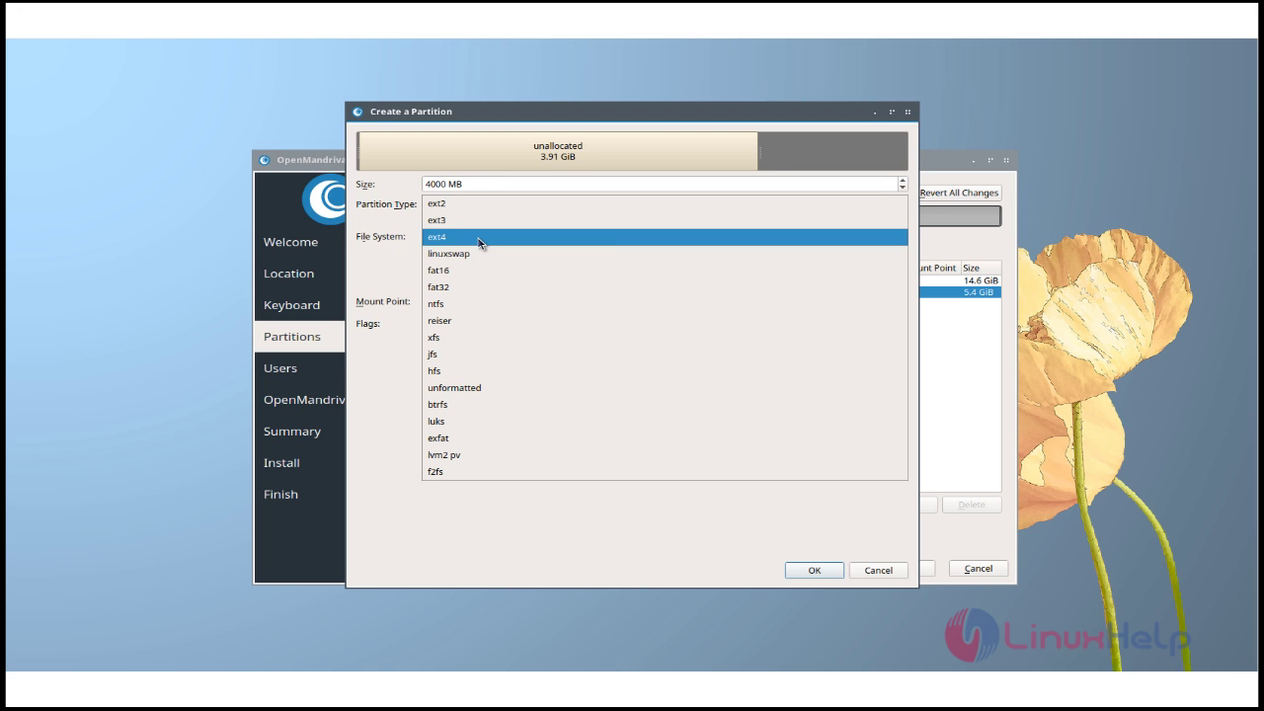
left_click(479, 253)
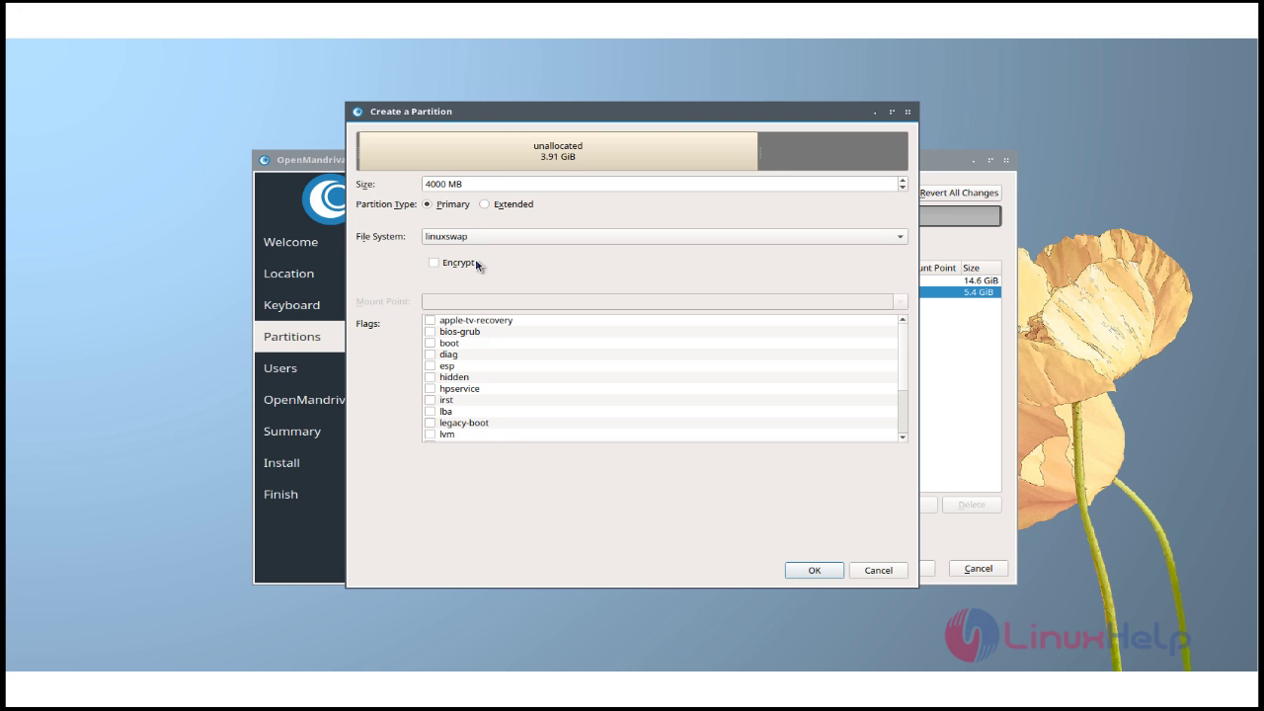
left_click(809, 570)
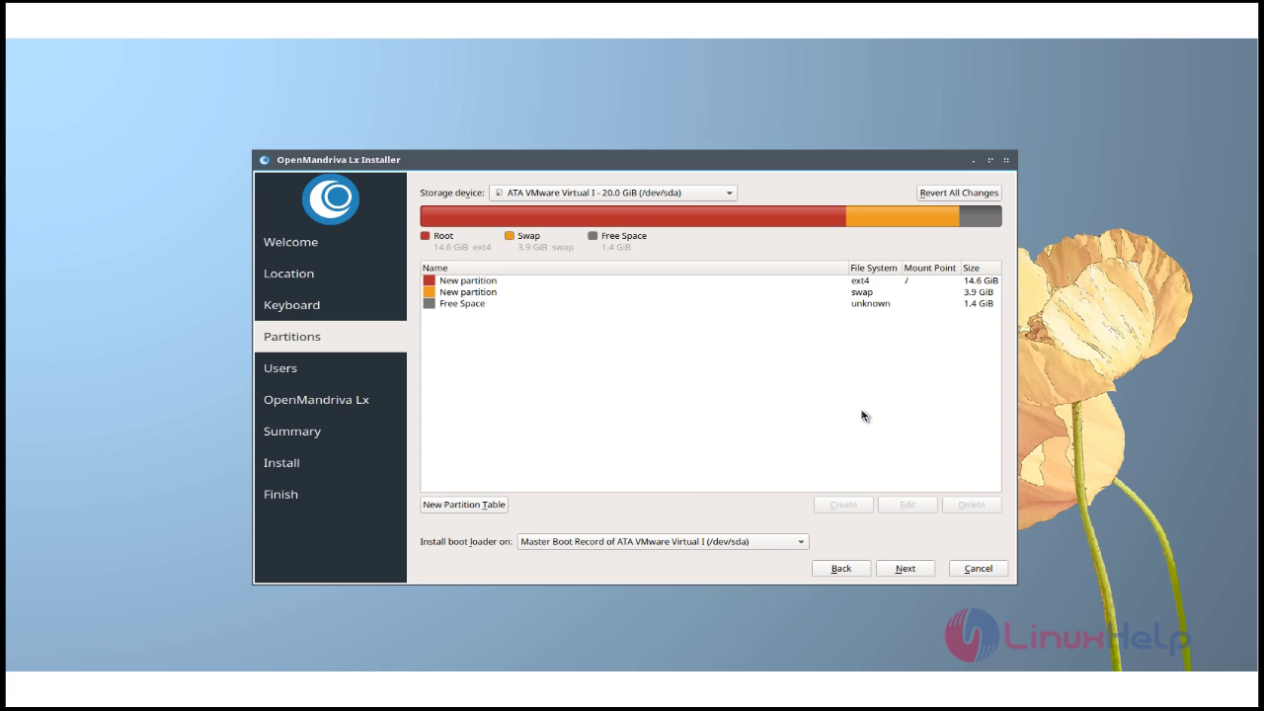
- Create user1 on computer linuxhelp with a password, reused for the administrator account
left_click(905, 569)
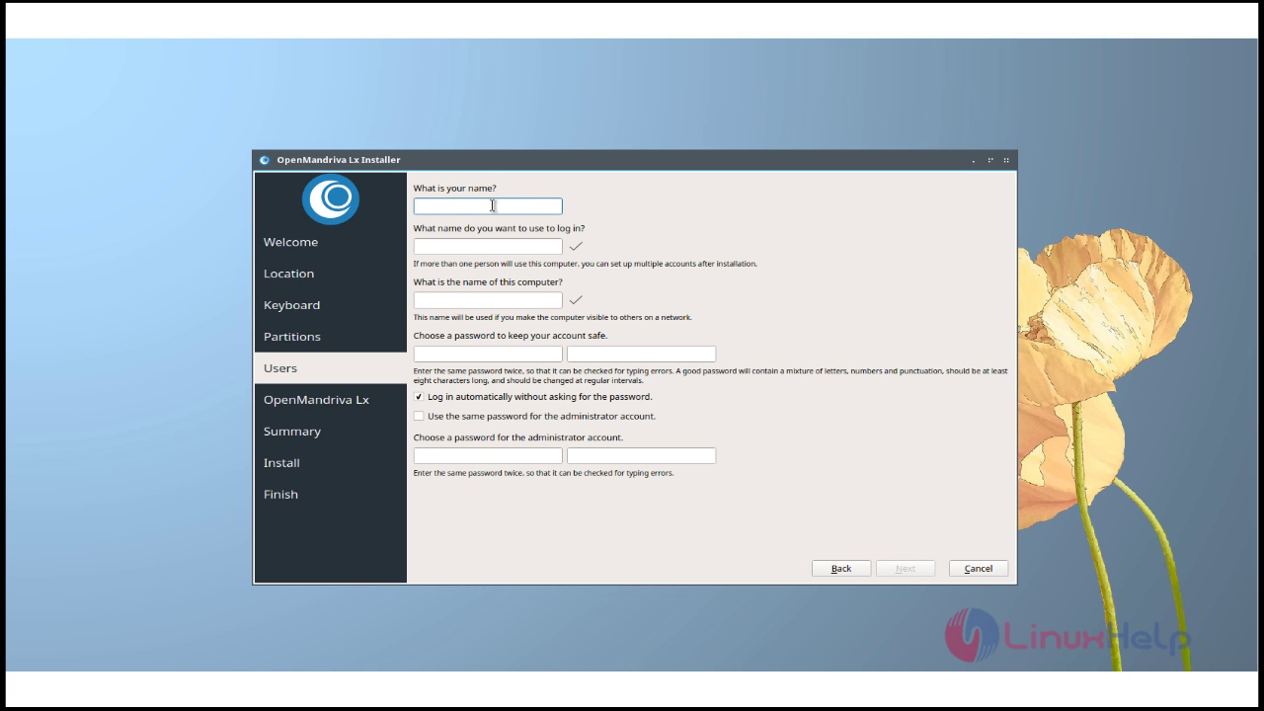
type("user1")
left_click(489, 299)
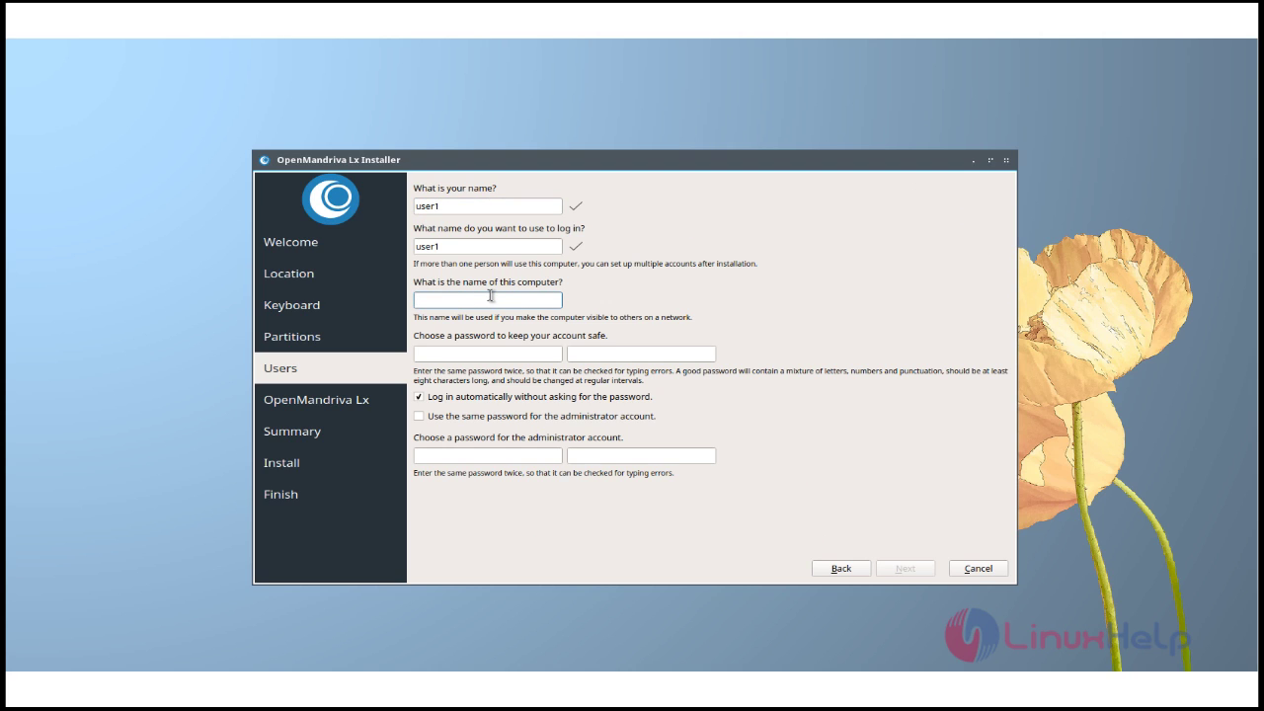
type("linuxhelp")
left_click(493, 353)
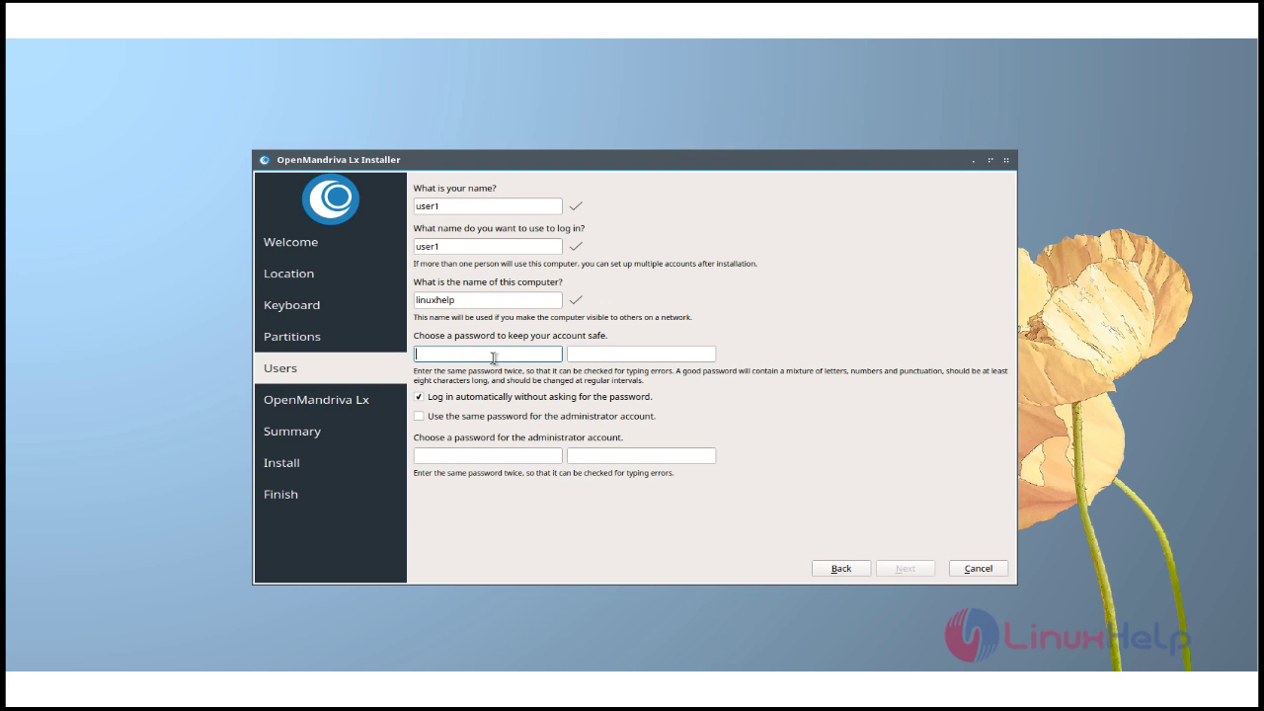
left_click(605, 354)
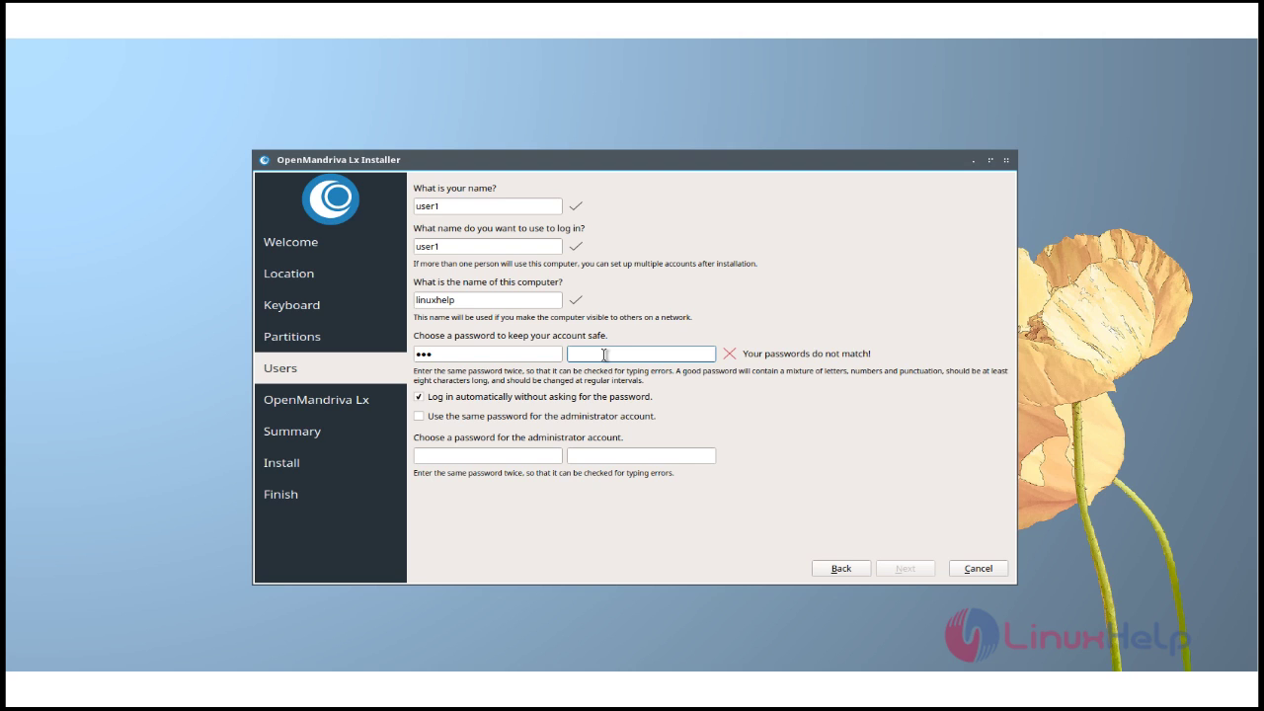
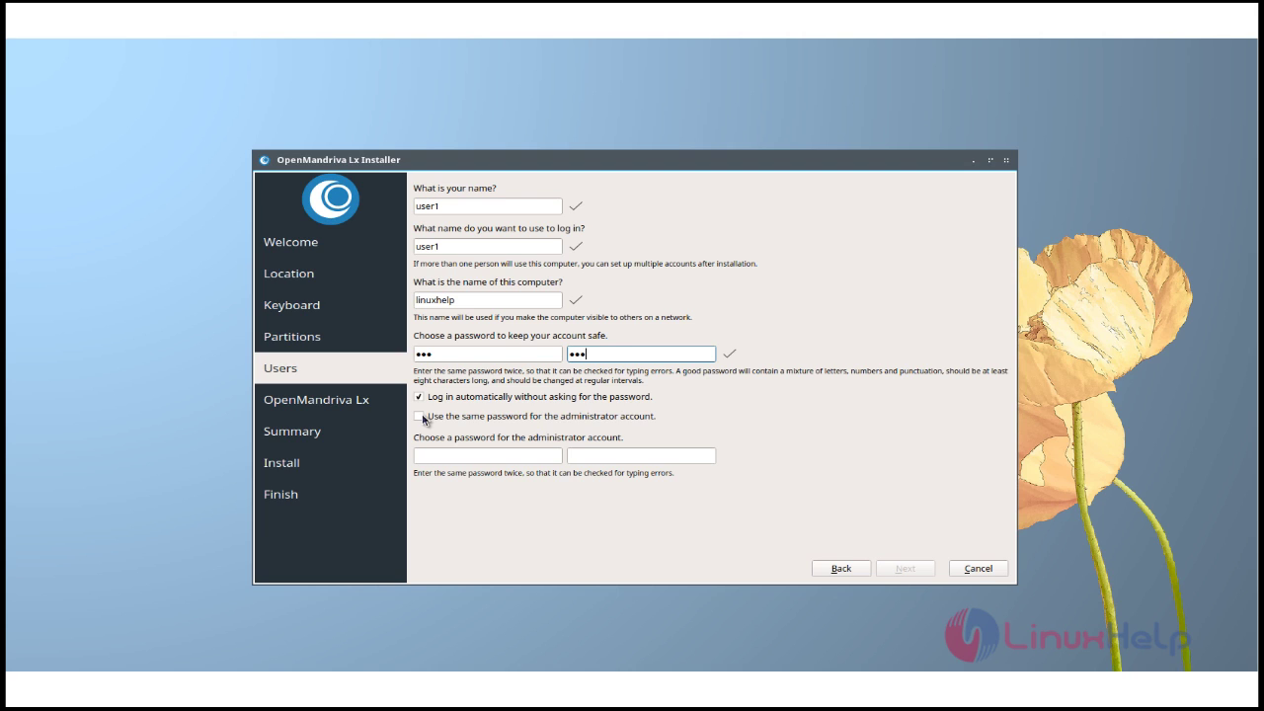
left_click(419, 416)
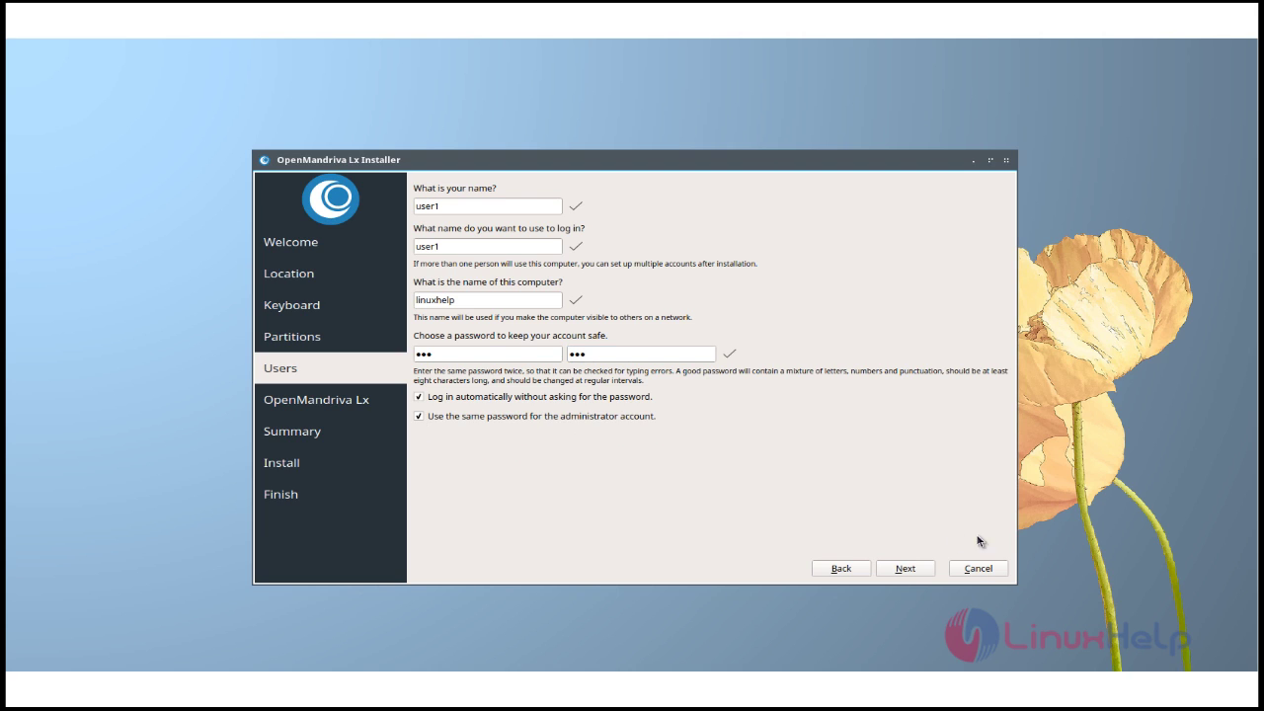
left_click(902, 570)
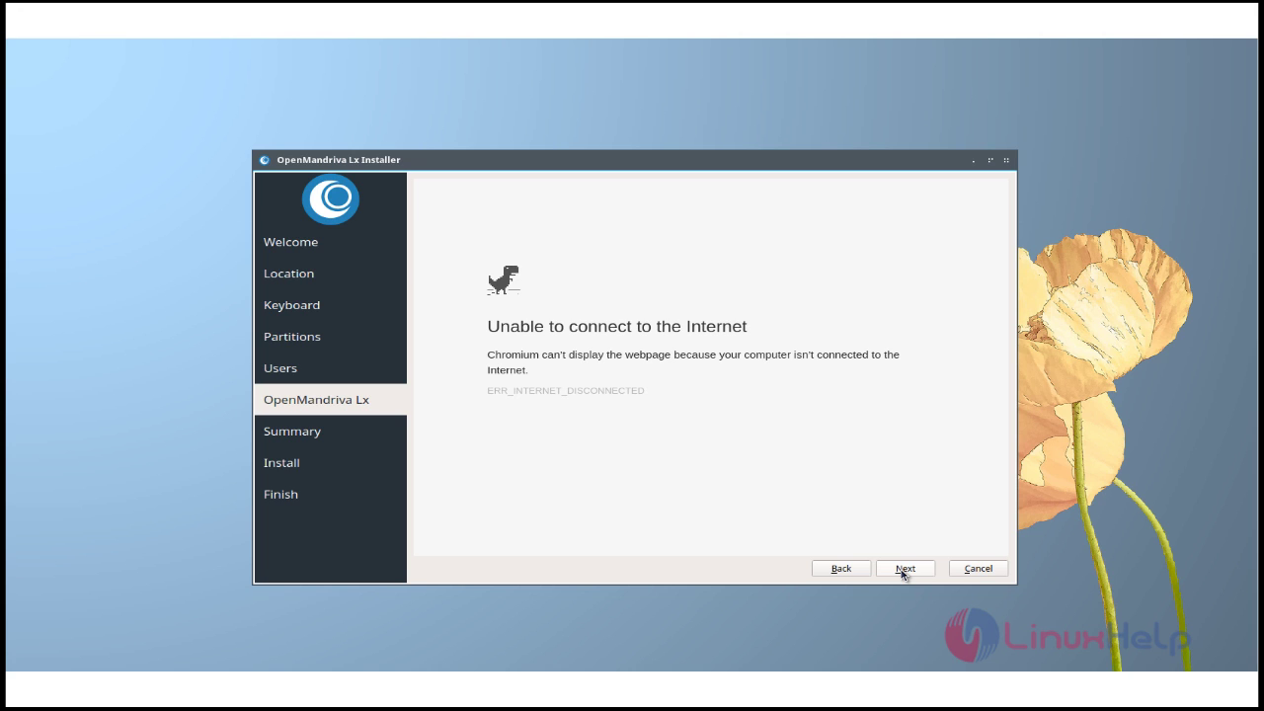
- Accept the summary, install OpenMandriva Lx 3.0 to disk, and choose Restart now
left_click(892, 569)
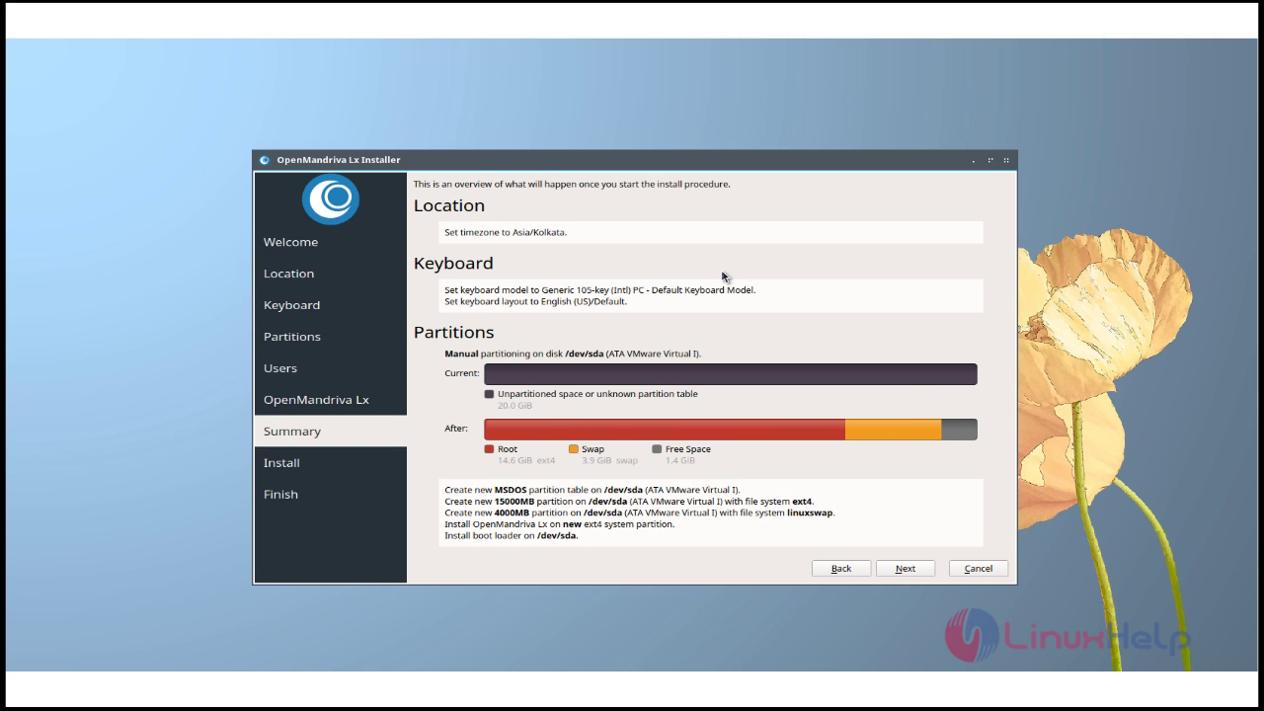
left_click(905, 569)
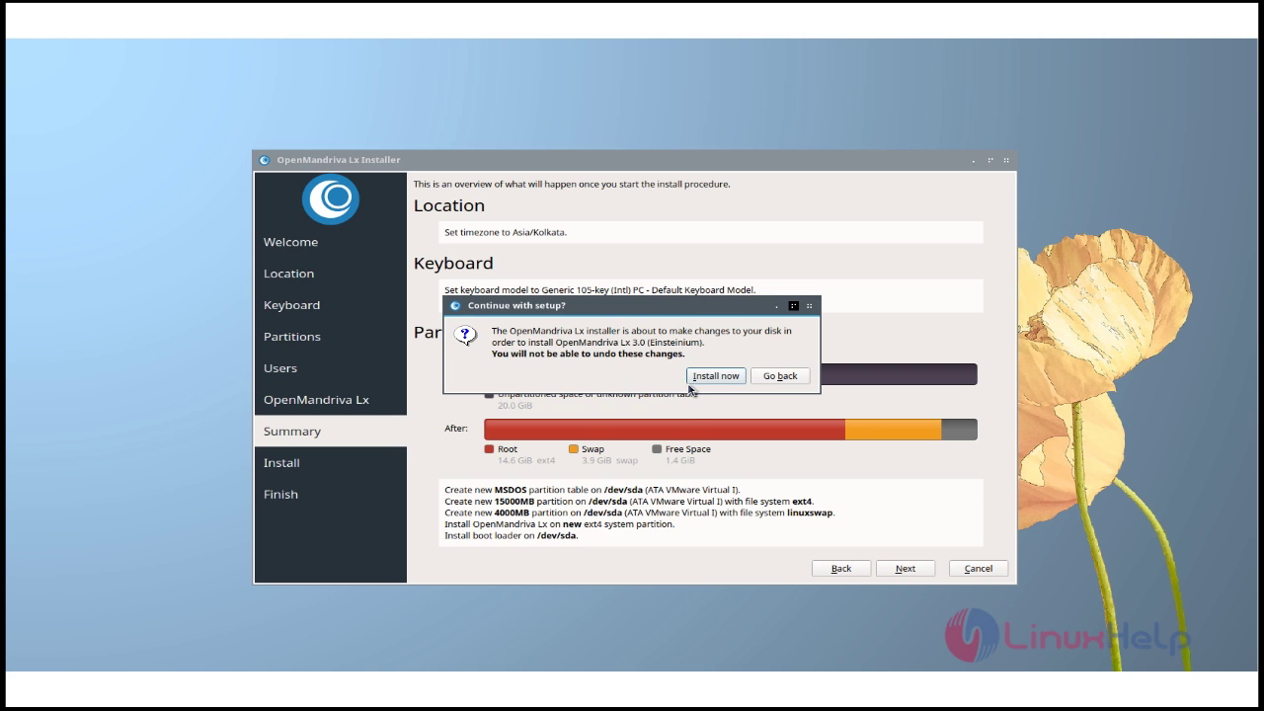
left_click(711, 378)
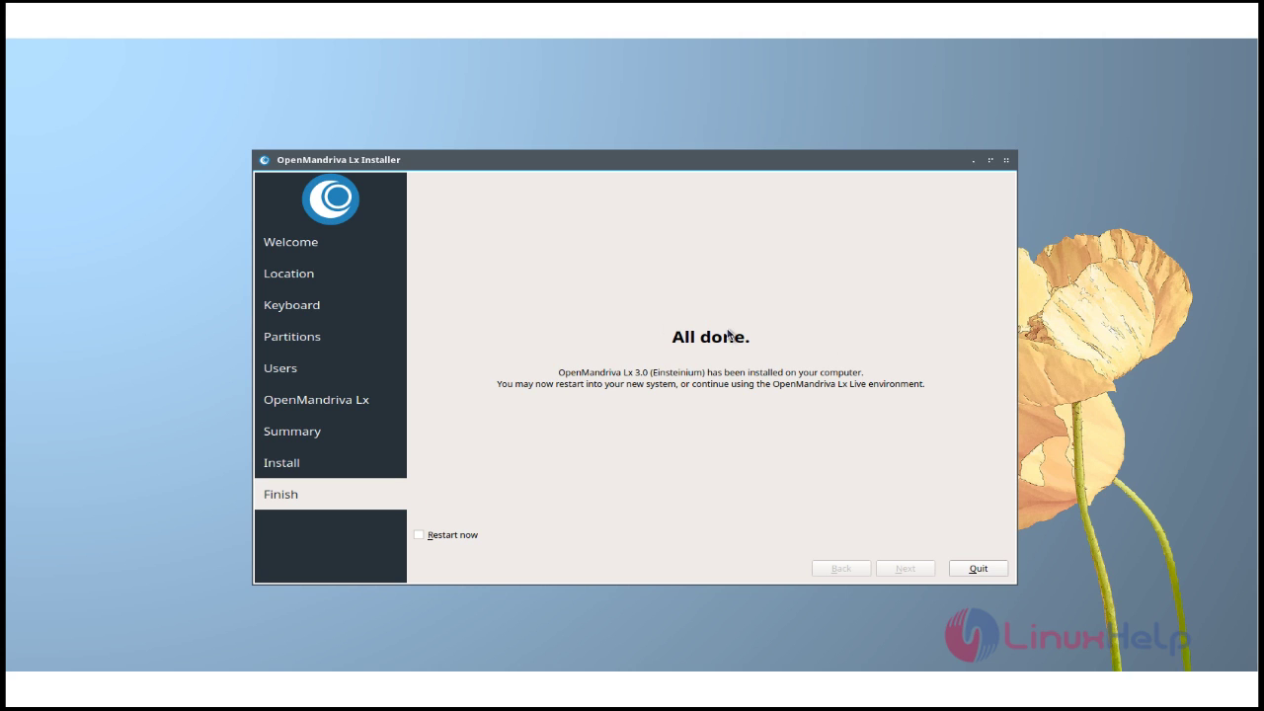
left_click(452, 536)
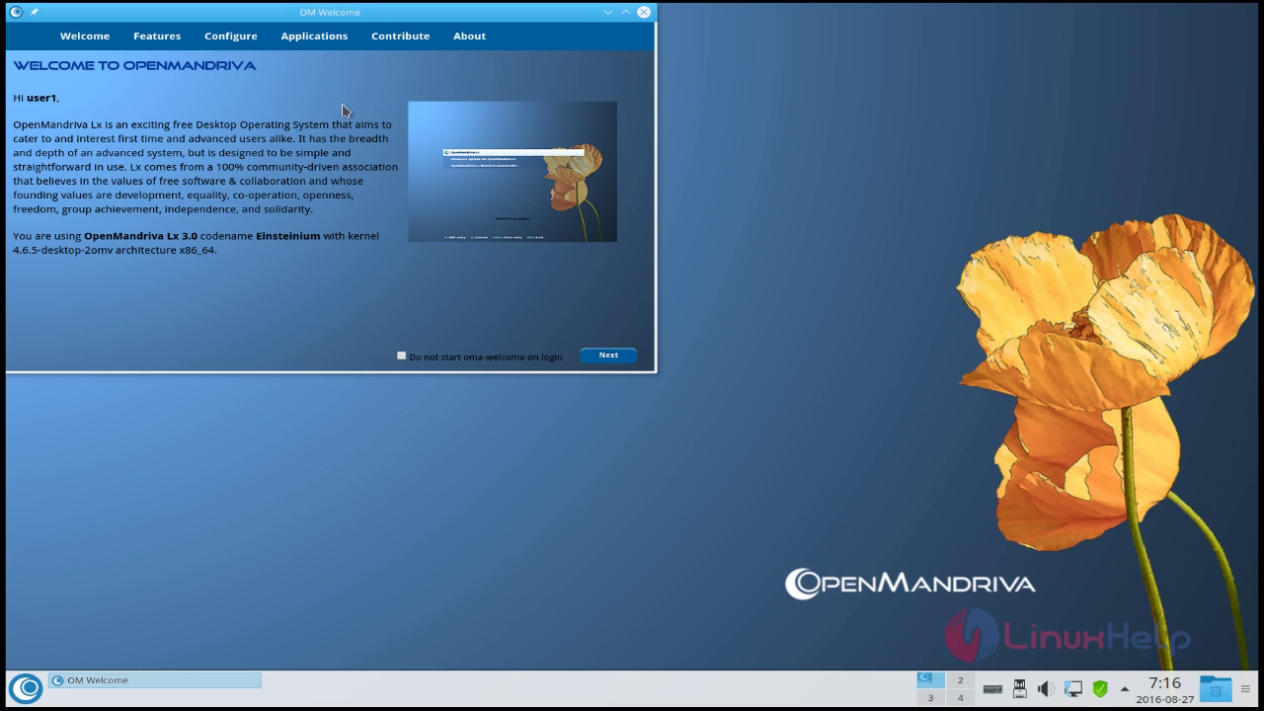
- Make OM Welcome start on login, acknowledge the notice, and close the welcome window
left_click(407, 356)
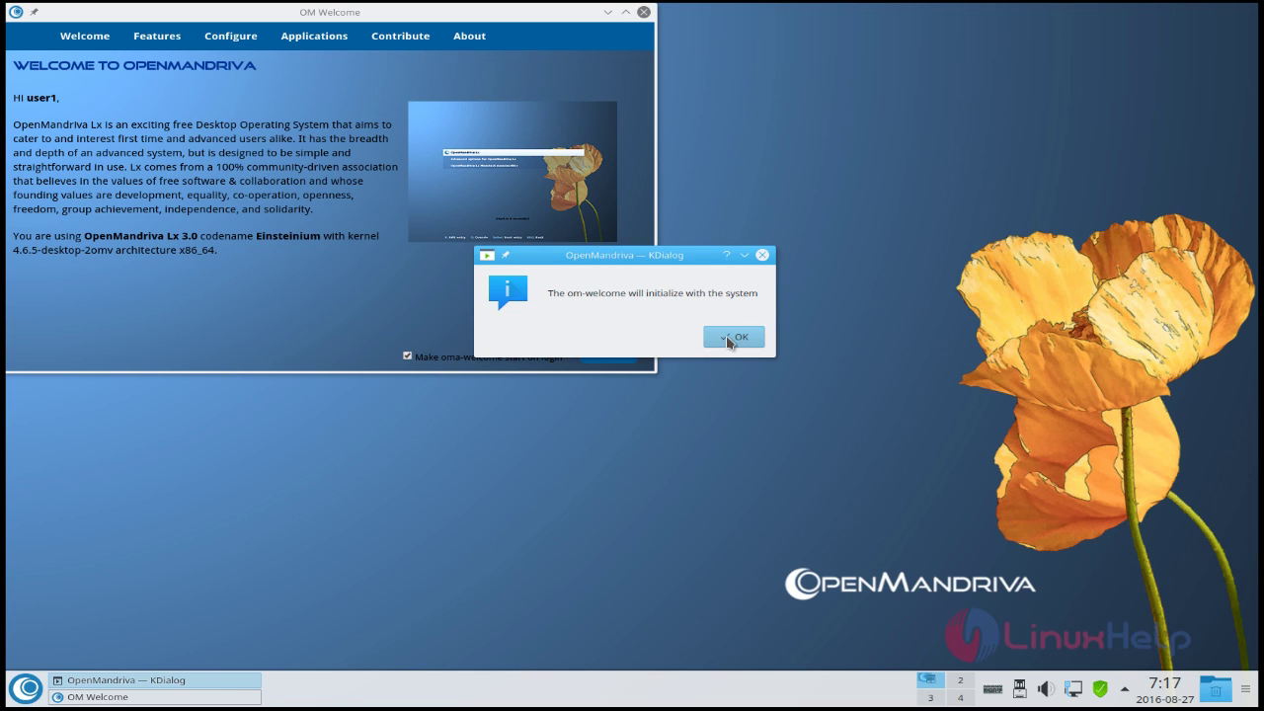
left_click(729, 338)
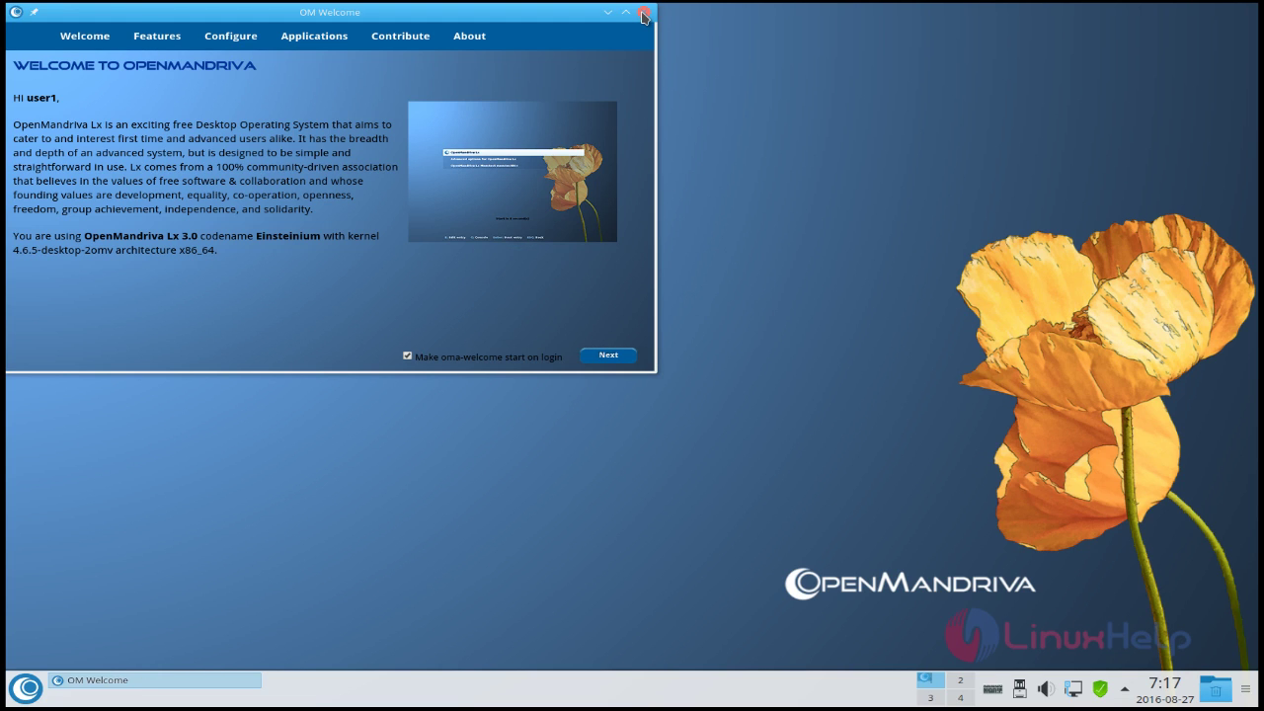
left_click(643, 13)
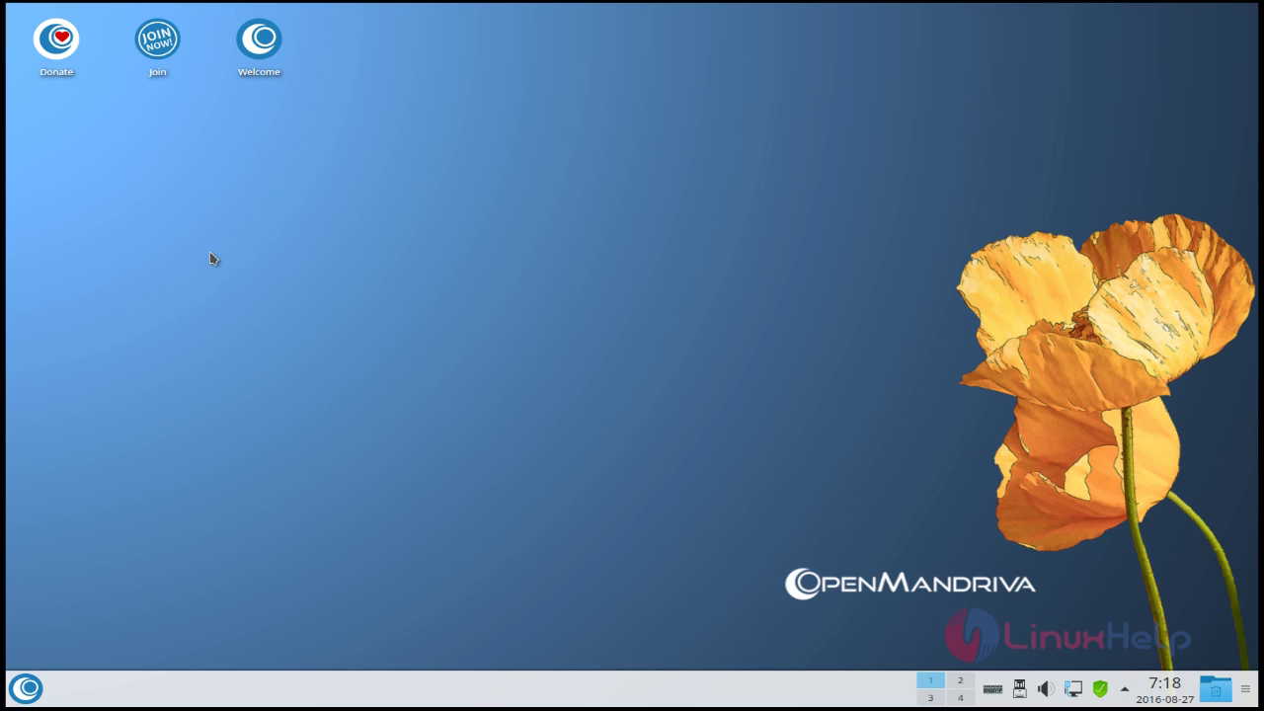
left_click(26, 694)
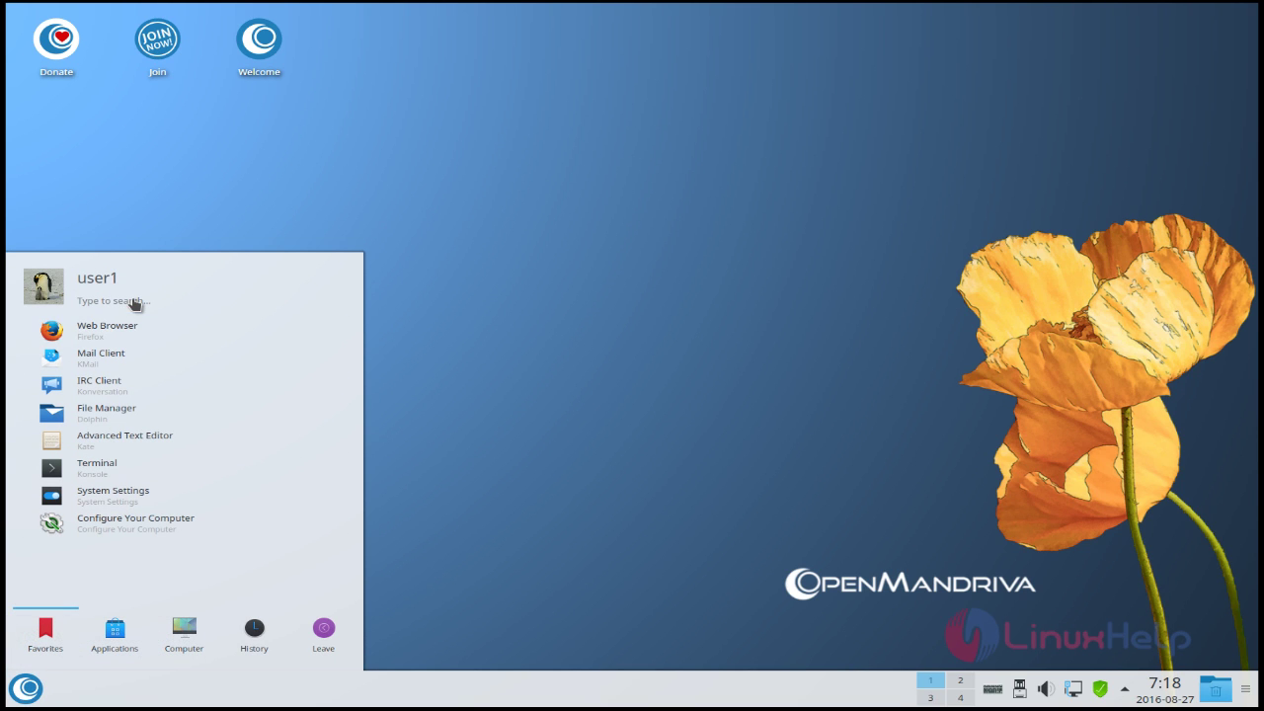
left_click(554, 271)
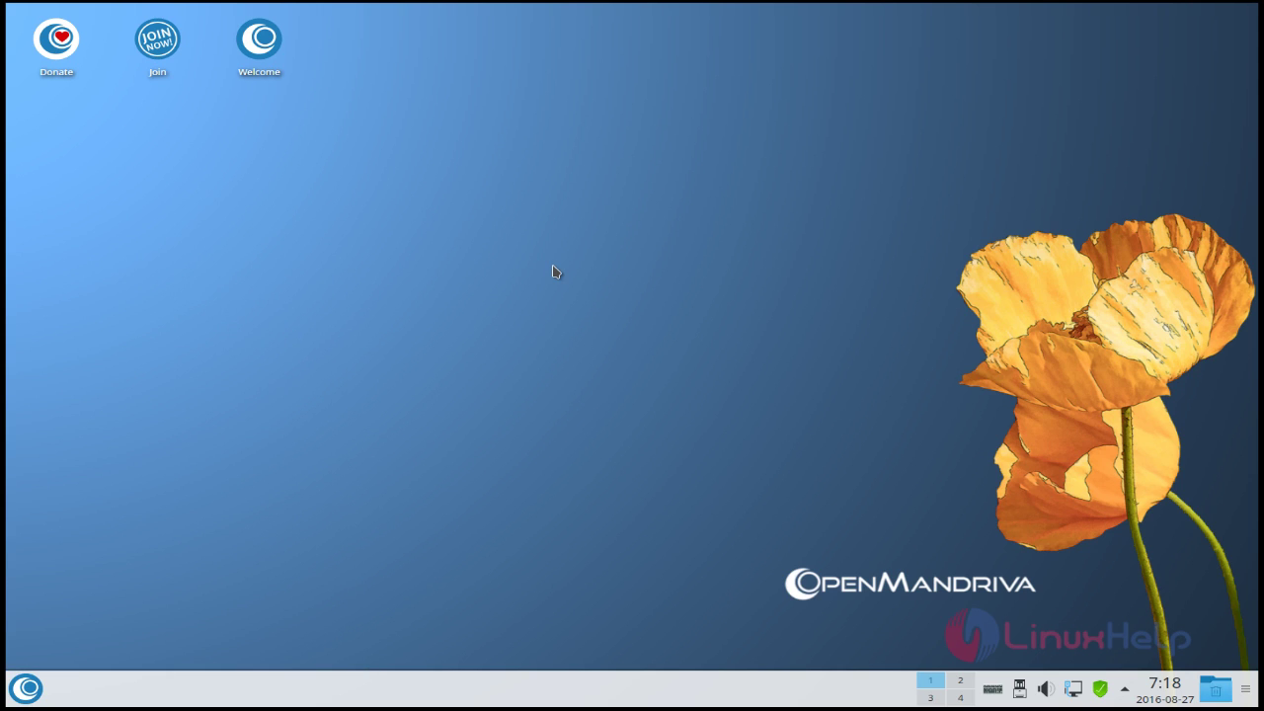